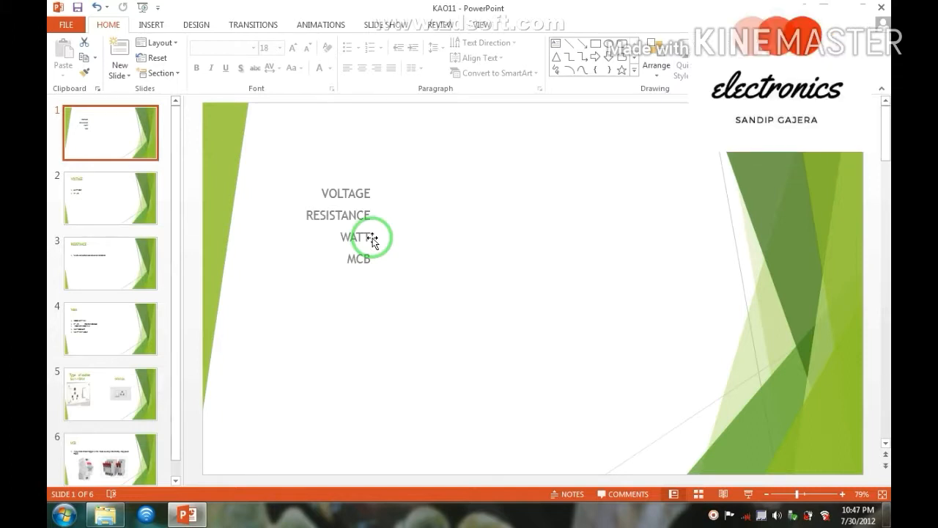
# Show slide 2, VOLTAGE, with the unit volt and V = I/R.
pyautogui.click(135, 189)
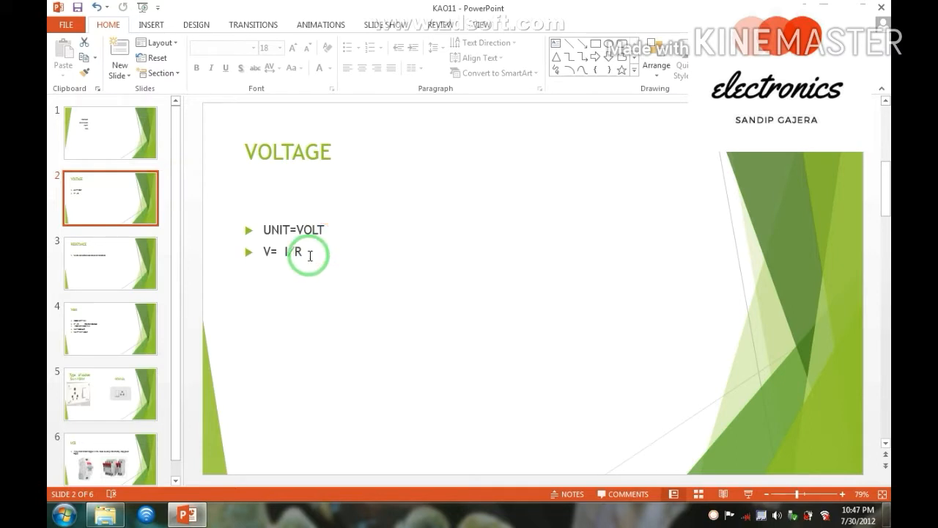
# Show the RESISTANCE slide, then the Watt slide with 1KW=1000WATT and 1UNIT=1KW*1HOUR.
pyautogui.click(99, 257)
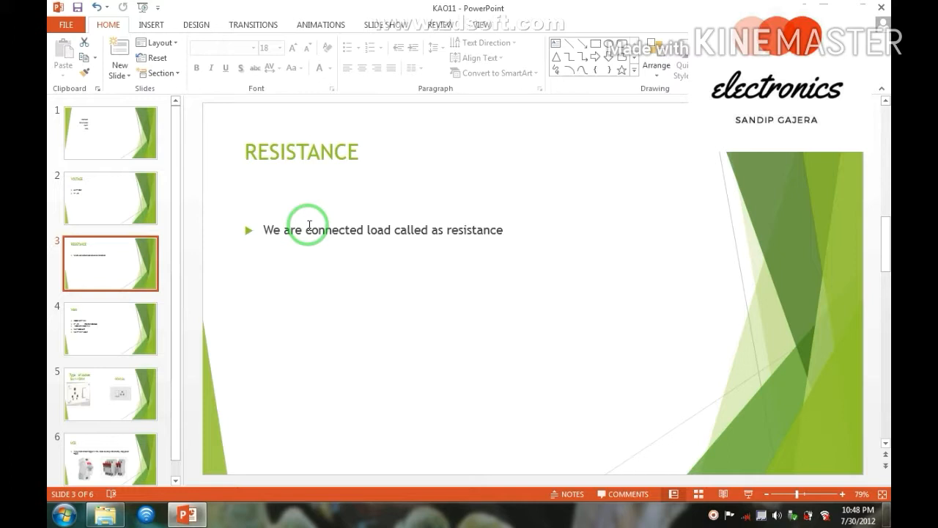
pyautogui.click(114, 321)
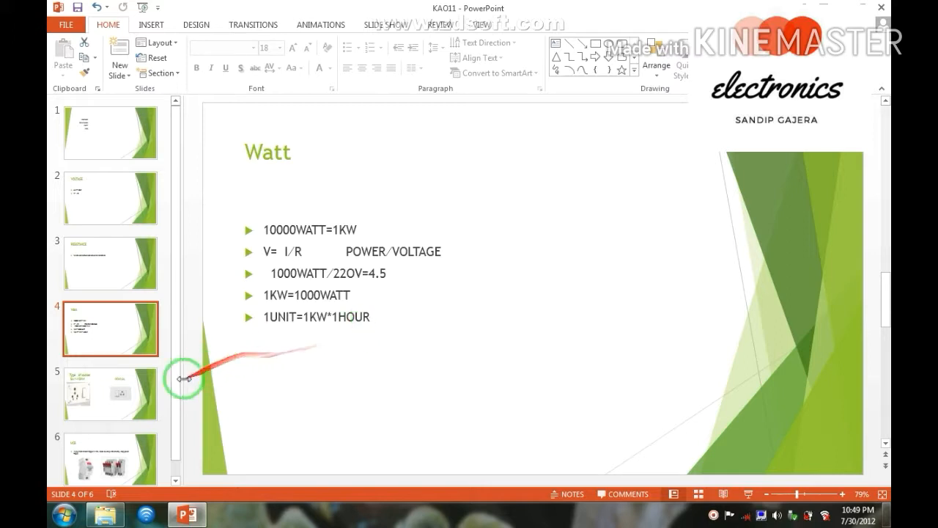
# Show slide 5, Type of socket, comparing the 5A and 1KW:4A sockets.
pyautogui.click(149, 385)
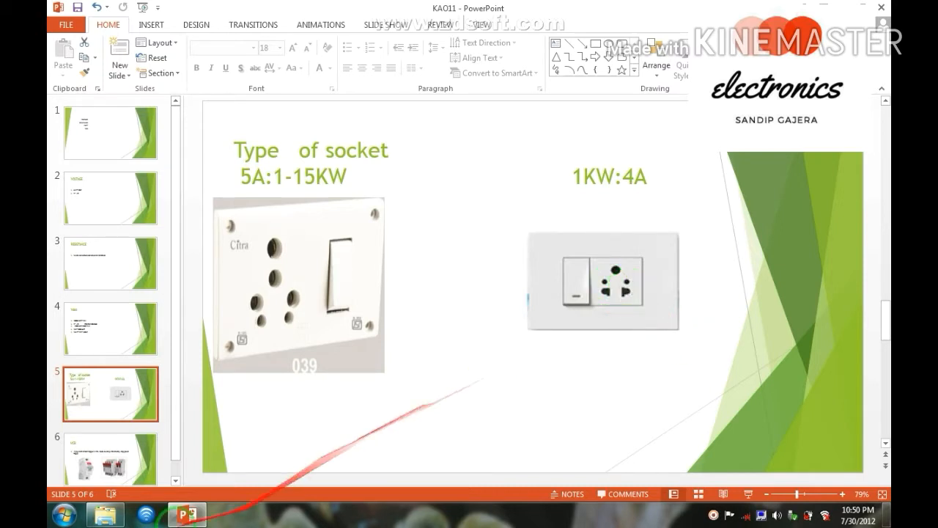
# Show slide 6, MCB, with the short-circuit explanation and two breaker photos.
pyautogui.click(132, 449)
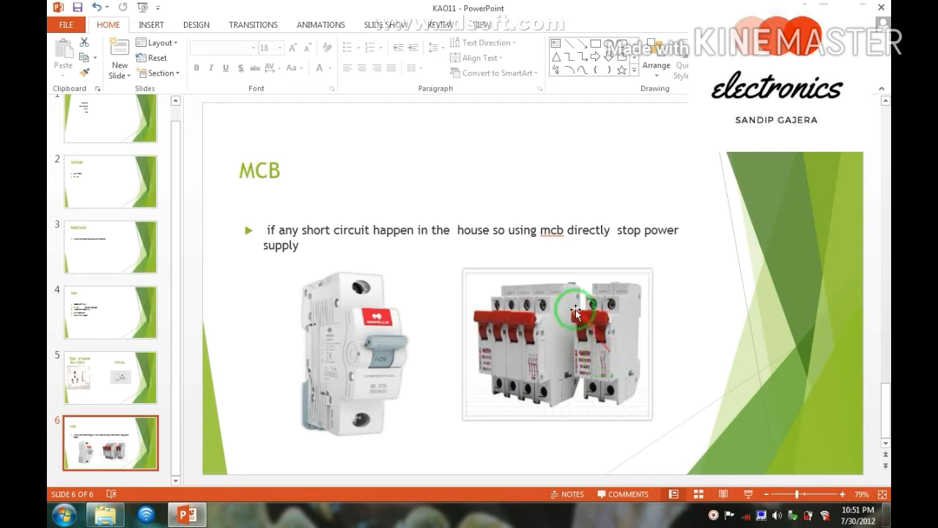
pyautogui.moveTo(576, 304); pyautogui.dragTo(644, 358)
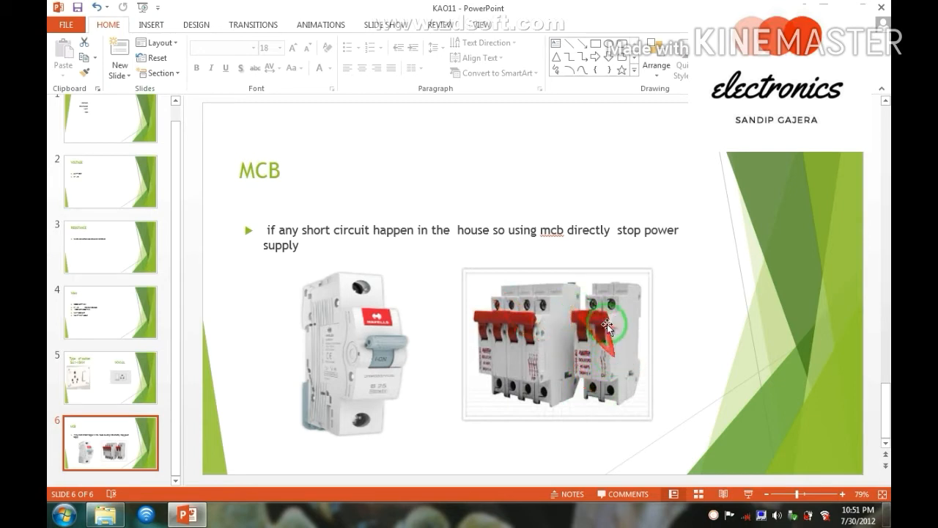